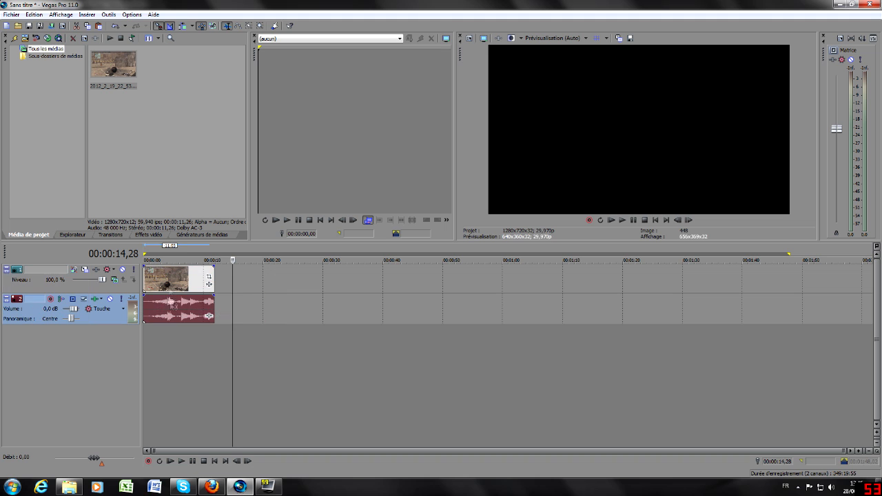
pyautogui.moveTo(176, 279)
pyautogui.mouseDown()
pyautogui.moveTo(219, 281)
pyautogui.moveTo(166, 283)
pyautogui.mouseUp()
pyautogui.click(155, 282)
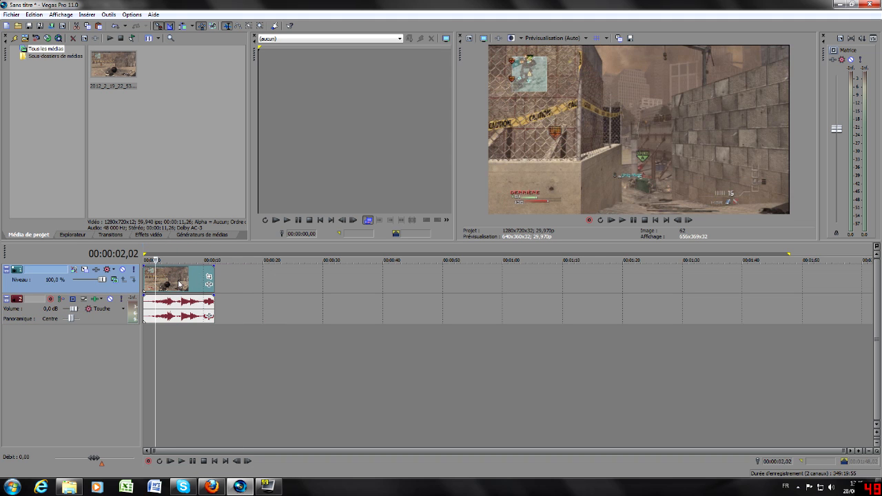
pyautogui.moveTo(155, 291)
pyautogui.mouseDown()
pyautogui.moveTo(143, 291)
pyautogui.moveTo(166, 291)
pyautogui.moveTo(143, 291)
pyautogui.mouseUp()
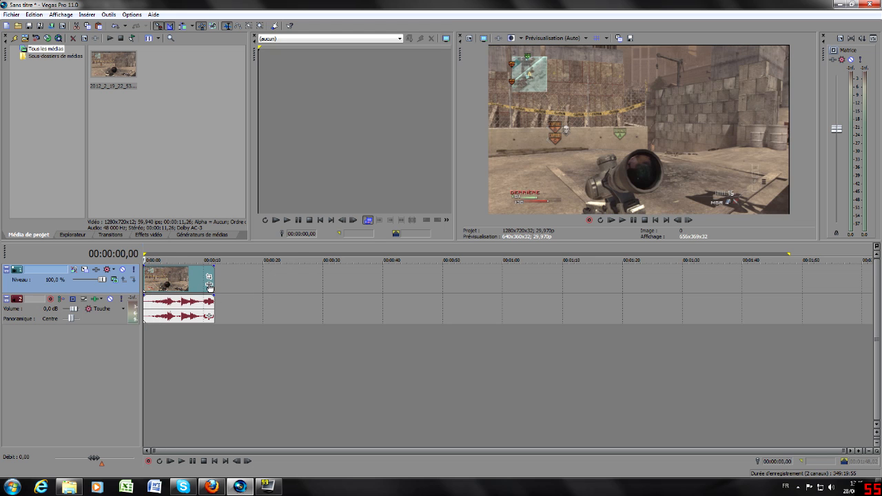
pyautogui.moveTo(206, 281); pyautogui.dragTo(160, 281)
pyautogui.click(160, 281)
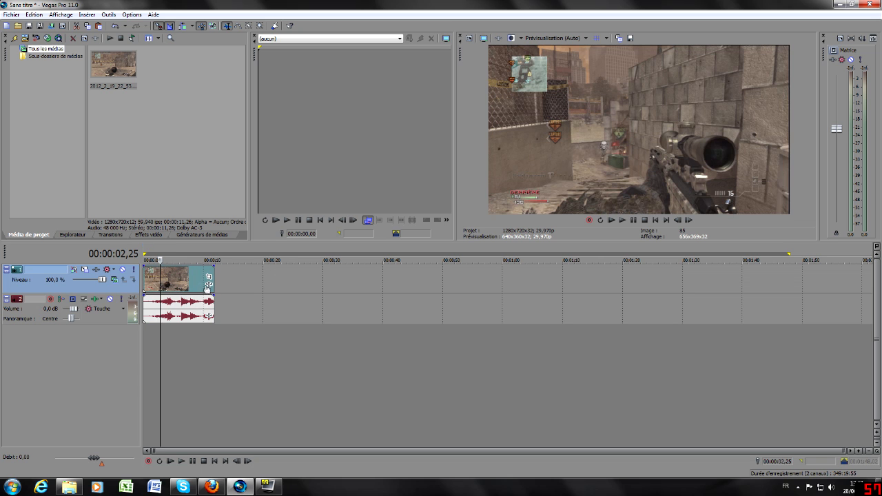
# - Add the Timecode Sony effect to the video clip and play back a short portion to preview it
pyautogui.click(179, 282)
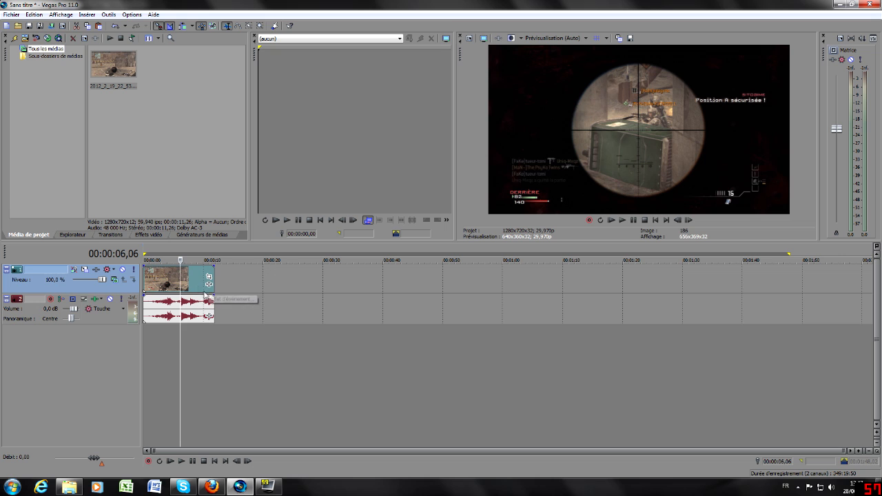
pyautogui.click(209, 286)
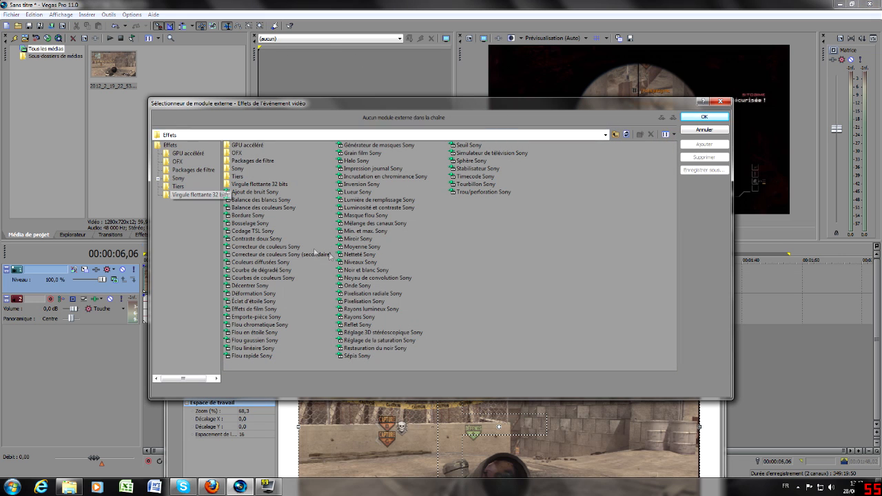
pyautogui.click(472, 176)
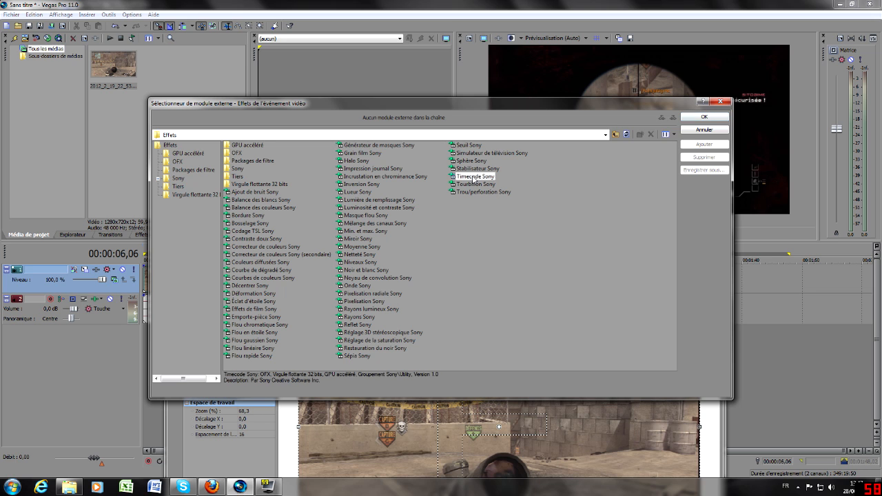
pyautogui.click(717, 118)
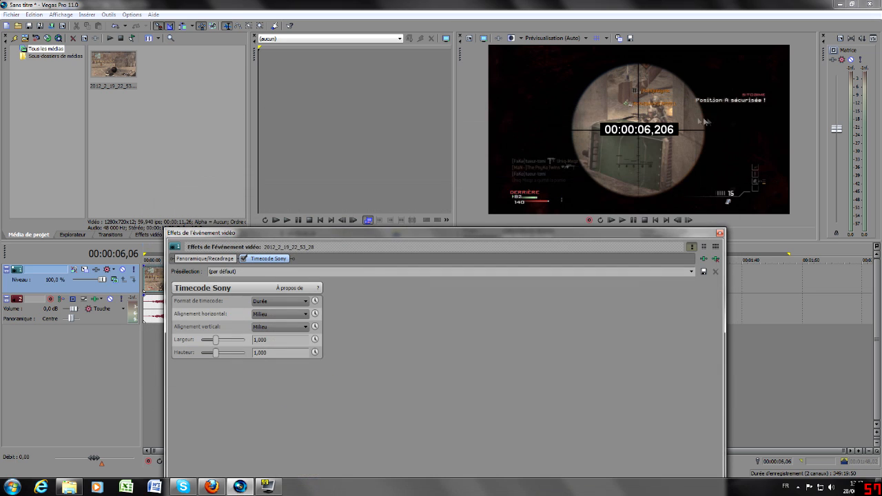
pyautogui.moveTo(334, 233); pyautogui.dragTo(384, 234)
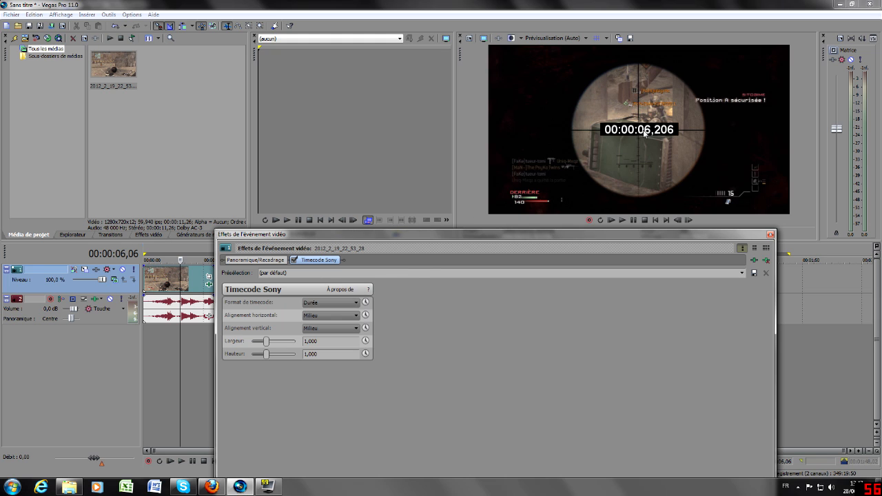
pyautogui.click(769, 235)
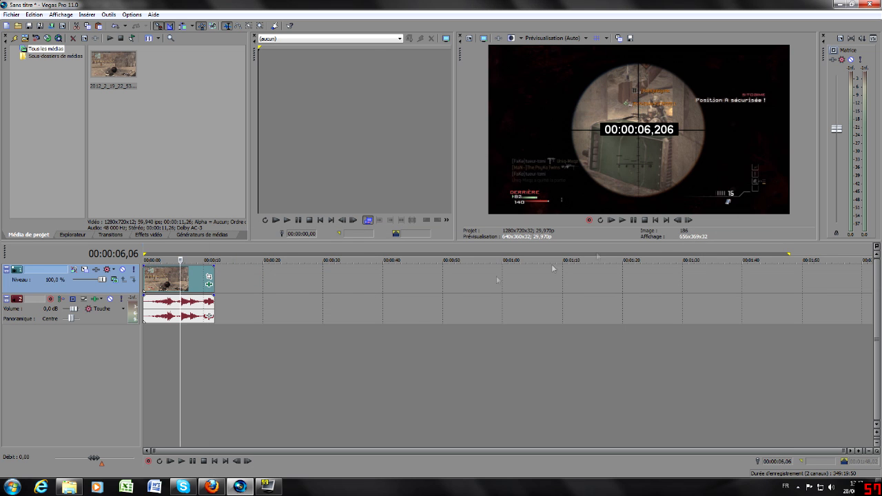
pyautogui.click(627, 220)
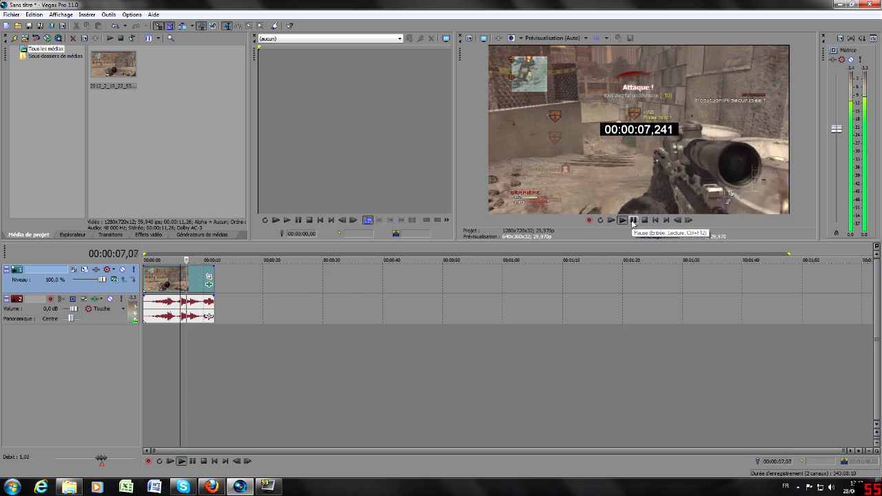
pyautogui.click(633, 220)
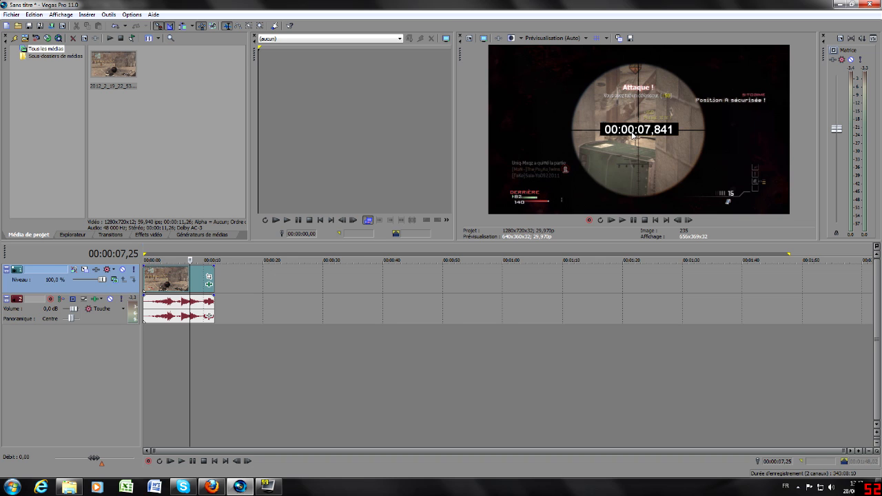
# - Set the clip's timecode format to Secondes, with horizontal alignment Gauche and vertical alignment Bas
pyautogui.click(174, 279)
pyautogui.click(209, 283)
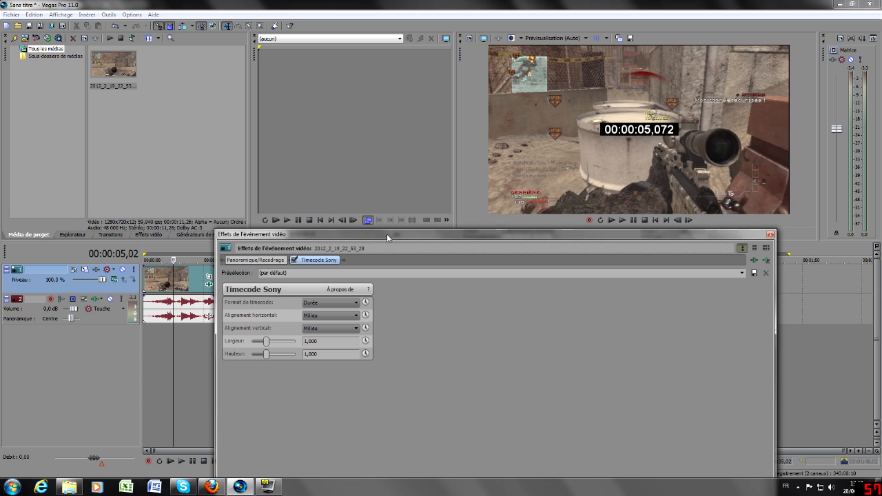
pyautogui.moveTo(388, 235); pyautogui.dragTo(387, 204)
pyautogui.click(326, 273)
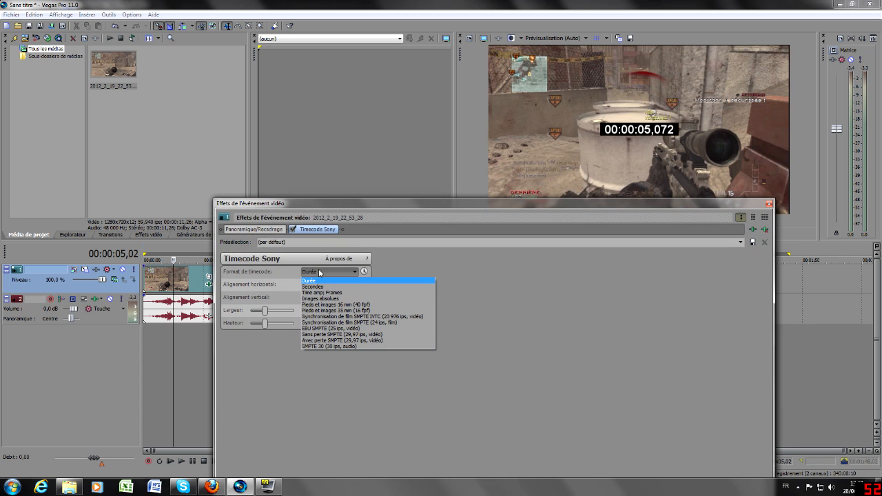
pyautogui.click(307, 286)
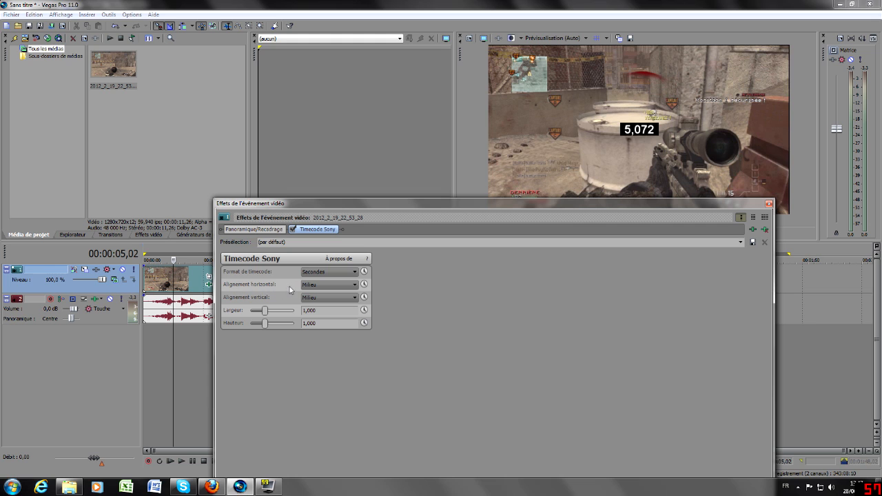
pyautogui.click(317, 285)
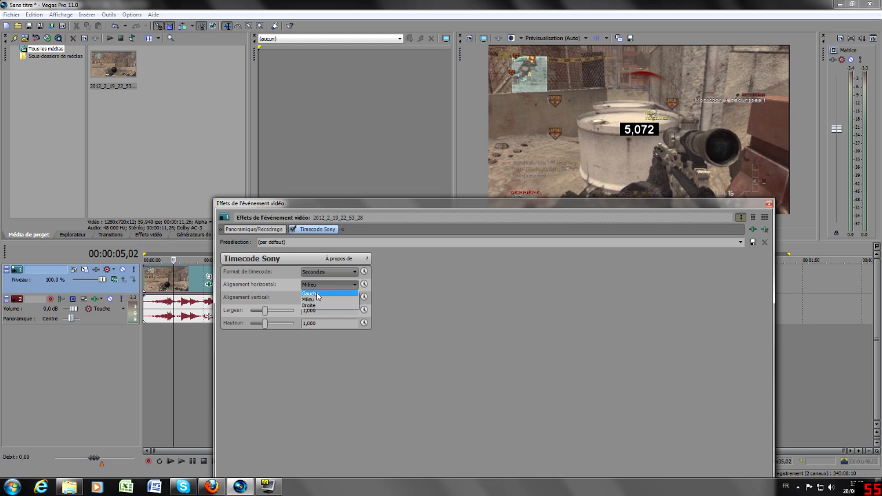
pyautogui.click(318, 295)
pyautogui.click(329, 297)
pyautogui.click(320, 319)
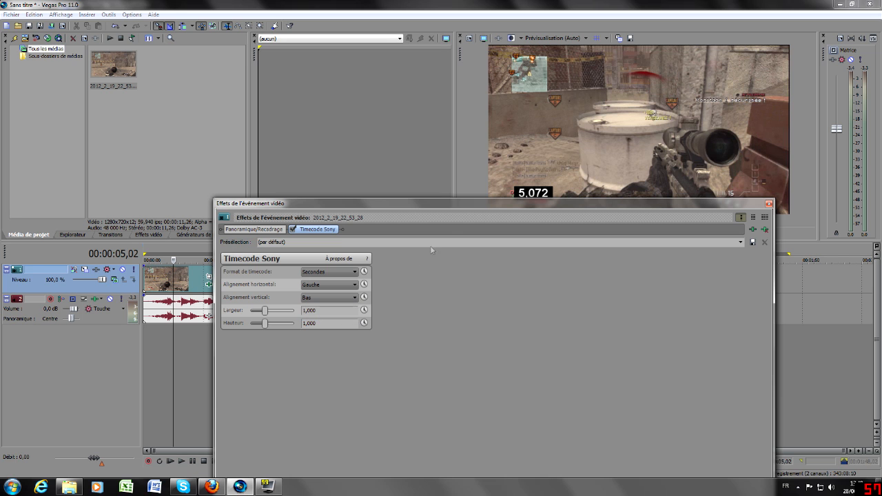
pyautogui.moveTo(457, 204); pyautogui.dragTo(468, 270)
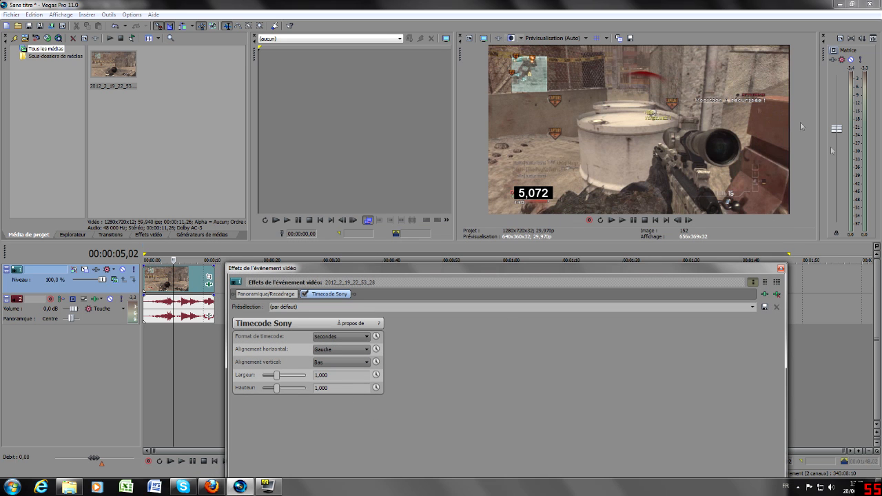
# - Enlarge the timecode display to a width of 1,100 and a height of 1,195, and close the effect settings
pyautogui.click(337, 349)
pyautogui.click(358, 355)
pyautogui.moveTo(274, 378)
pyautogui.mouseDown()
pyautogui.moveTo(293, 377)
pyautogui.moveTo(269, 377)
pyautogui.moveTo(281, 394)
pyautogui.moveTo(284, 376)
pyautogui.moveTo(307, 397)
pyautogui.moveTo(274, 399)
pyautogui.moveTo(300, 390)
pyautogui.moveTo(283, 390)
pyautogui.mouseUp()
pyautogui.moveTo(357, 276); pyautogui.dragTo(300, 181)
pyautogui.click(722, 174)
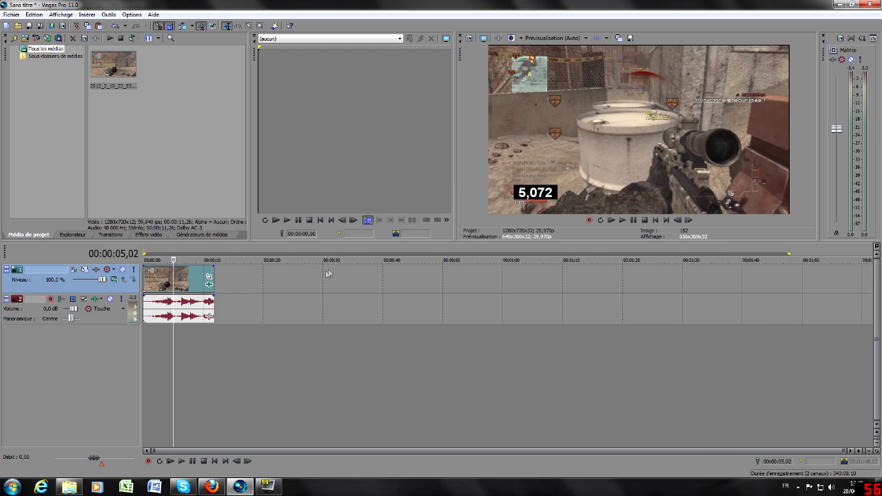
# - Remove the Timecode Sony effect from the video clip
pyautogui.click(209, 284)
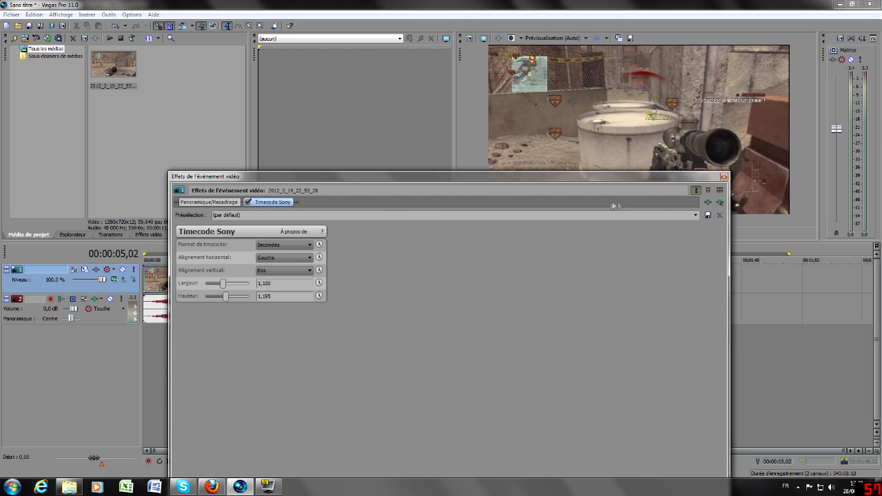
pyautogui.click(719, 202)
pyautogui.click(724, 176)
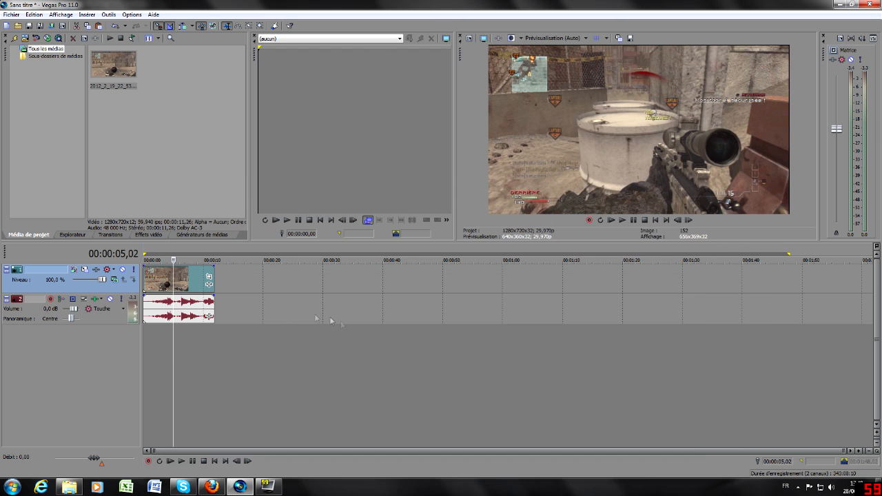
# - Lower the gain of the audio event under the video clip
pyautogui.moveTo(171, 279); pyautogui.dragTo(177, 310)
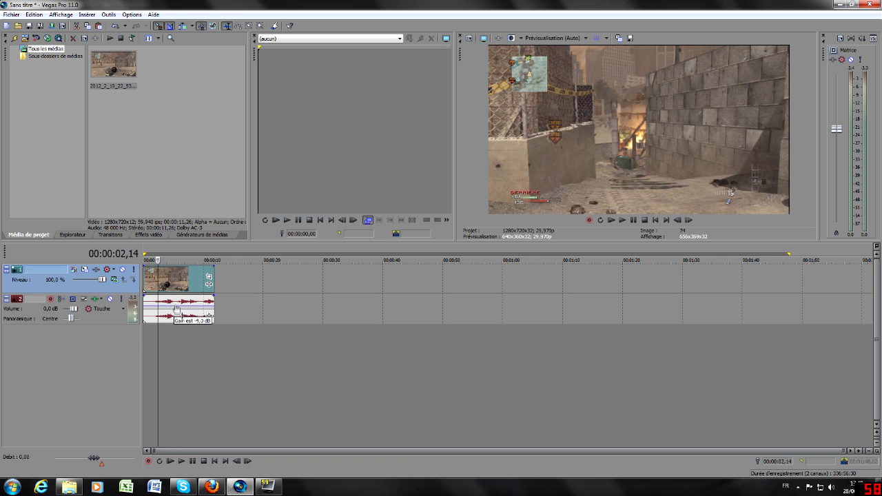
pyautogui.click(170, 277)
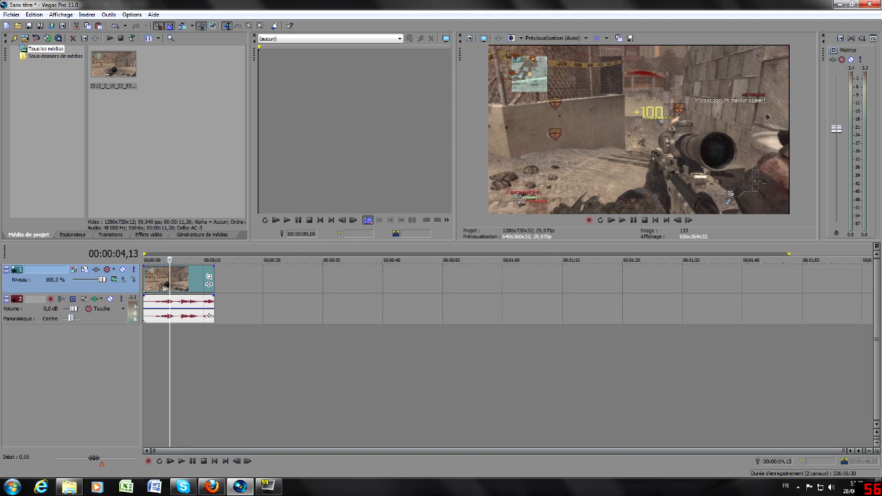
pyautogui.click(170, 284)
pyautogui.click(167, 283)
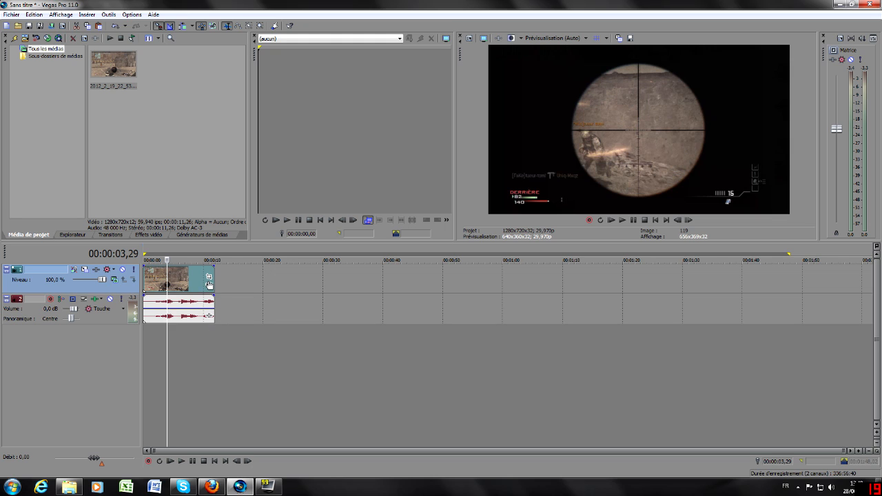
# - Shift the video clip along its track, away from its audio, and paste a copy placed with its start slightly overlapping the original's end
pyautogui.doubleClick(186, 284)
pyautogui.moveTo(166, 284); pyautogui.dragTo(278, 288)
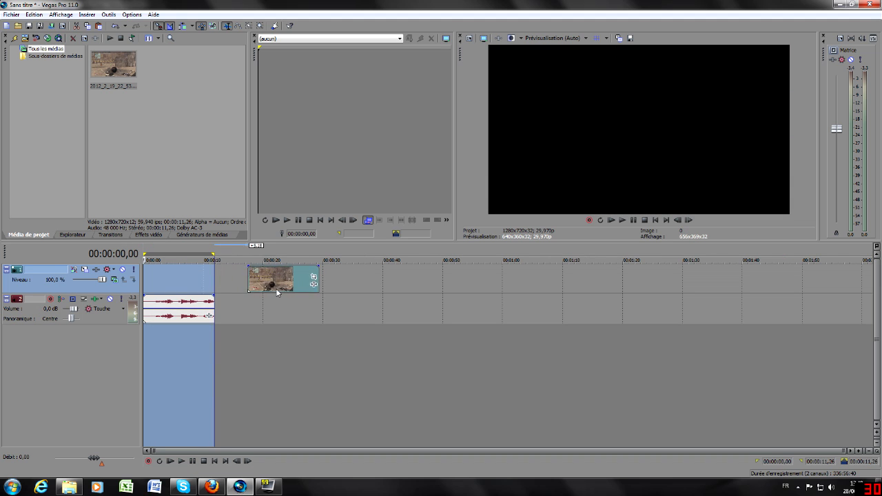
pyautogui.click(280, 287)
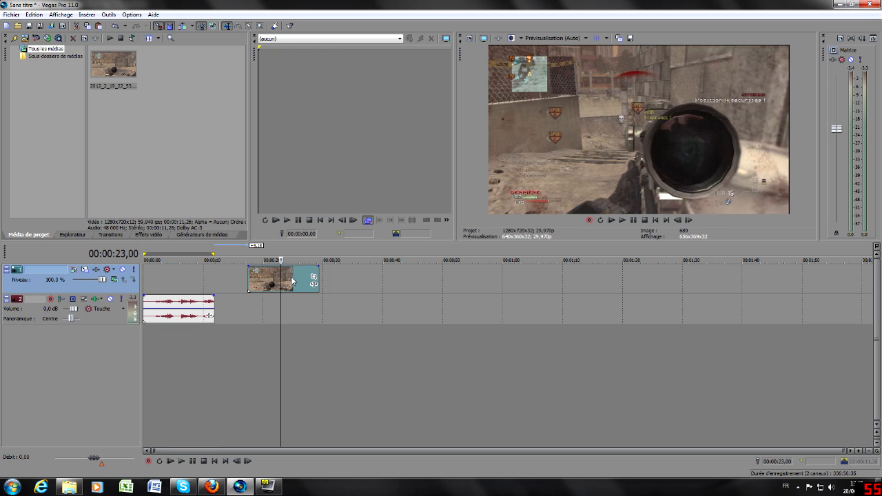
pyautogui.hotkey('ctrl', 'v')
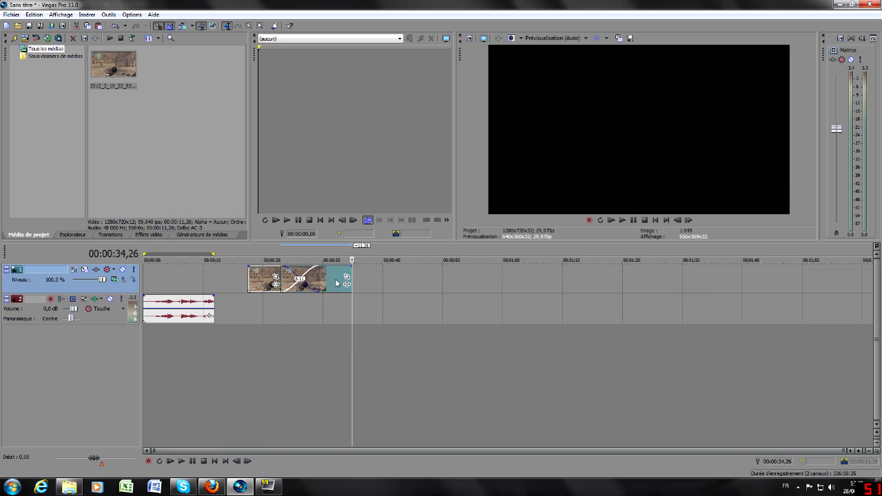
pyautogui.moveTo(336, 283); pyautogui.dragTo(369, 282)
# - Move the original video clip back to the start of the timeline, aligned with its audio
pyautogui.rightClick(285, 283)
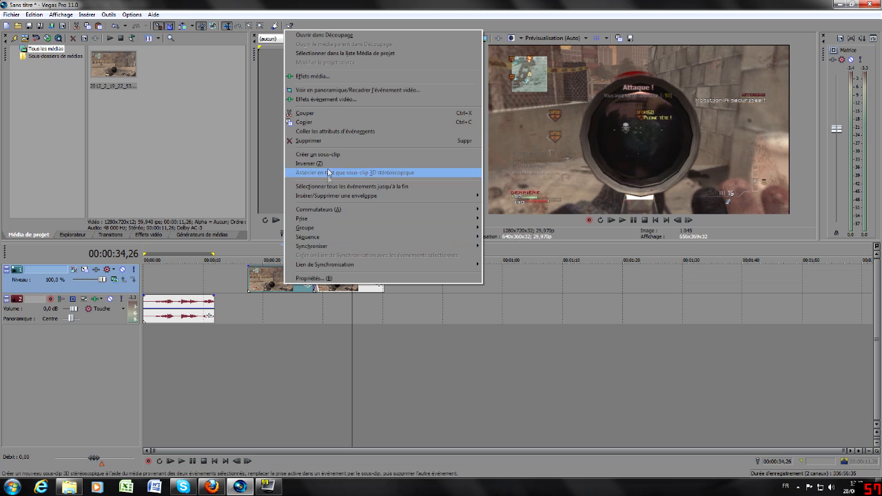
pyautogui.click(436, 319)
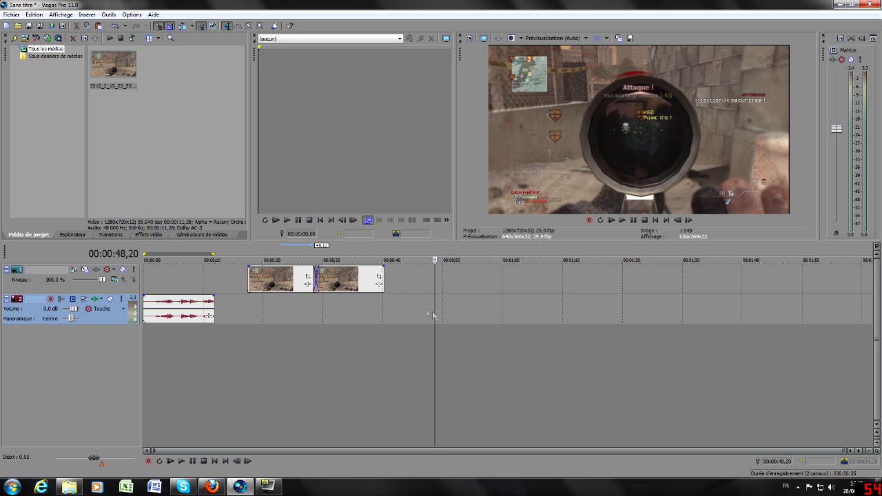
pyautogui.click(436, 320)
pyautogui.moveTo(285, 286); pyautogui.dragTo(171, 294)
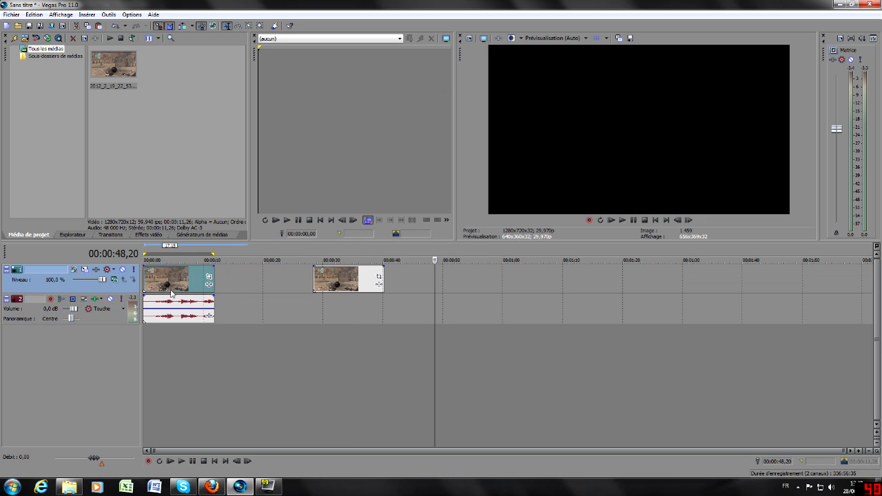
# - Insert a new video track and move the copied clip onto it at the timeline start, aligned with the original
pyautogui.rightClick(244, 285)
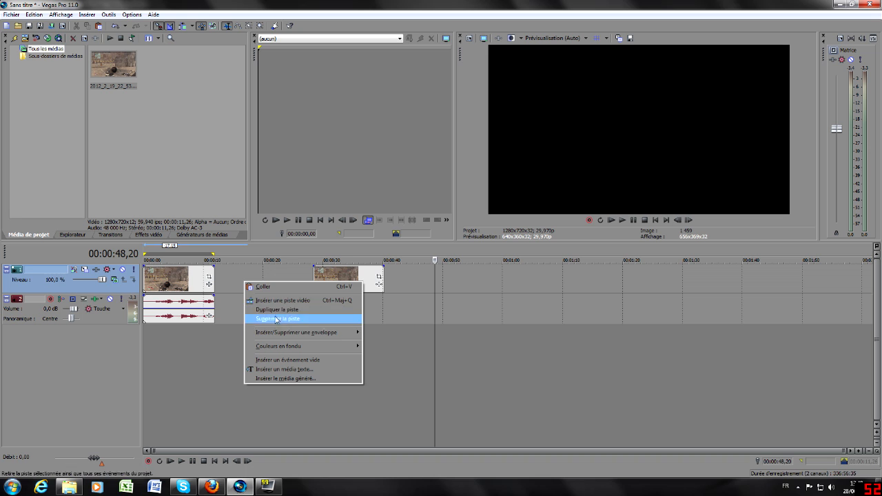
pyautogui.click(281, 301)
pyautogui.click(361, 318)
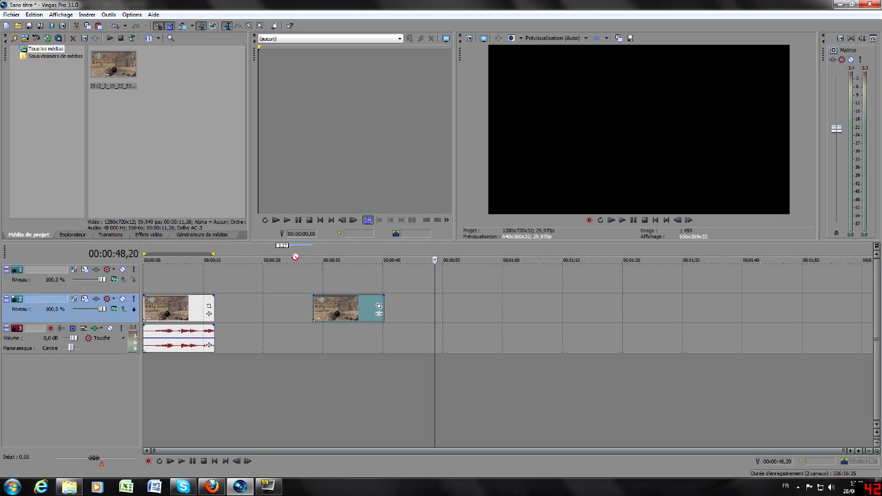
pyautogui.moveTo(303, 288); pyautogui.dragTo(176, 284)
pyautogui.click(172, 288)
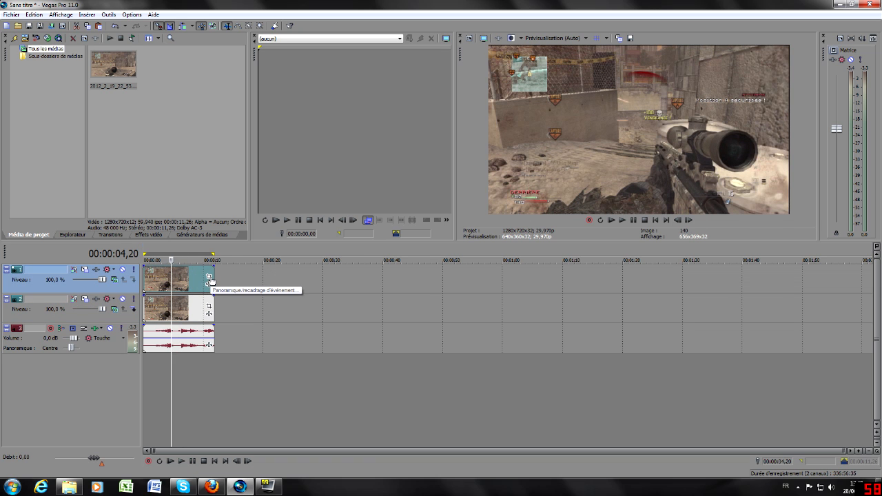
# - Open the Pan/Crop settings of the upper track's clip and switch to editing its mask
pyautogui.click(210, 277)
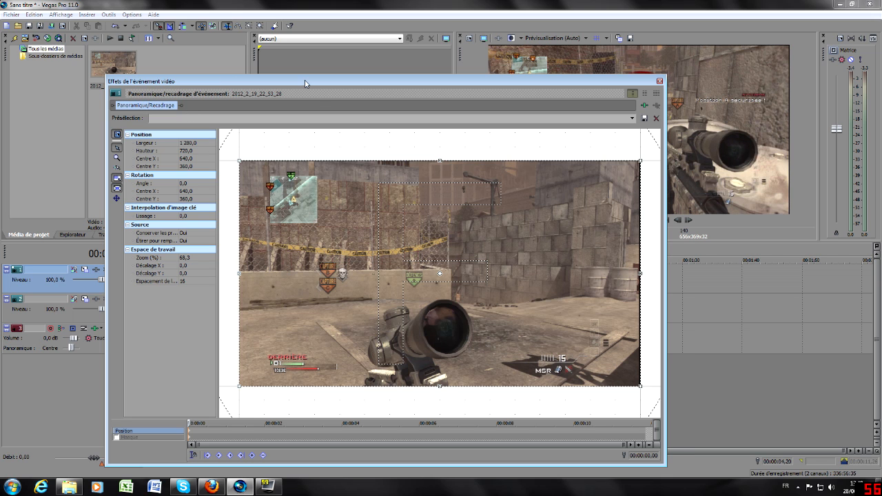
pyautogui.moveTo(305, 84); pyautogui.dragTo(322, 87)
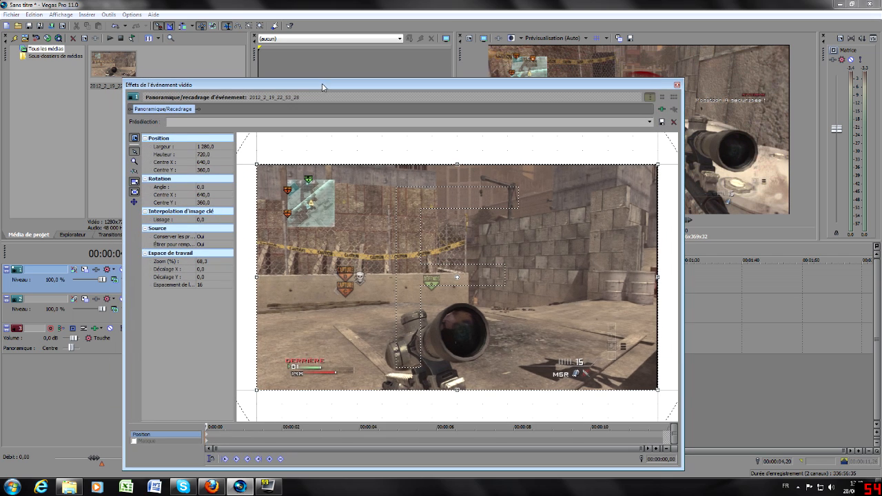
pyautogui.click(146, 441)
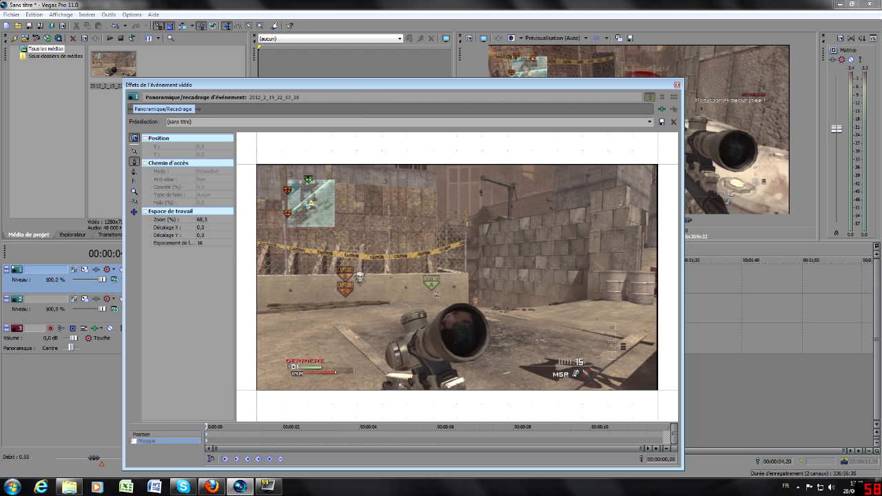
pyautogui.scroll(-4, 520, 253)
pyautogui.scroll(5, 517, 256)
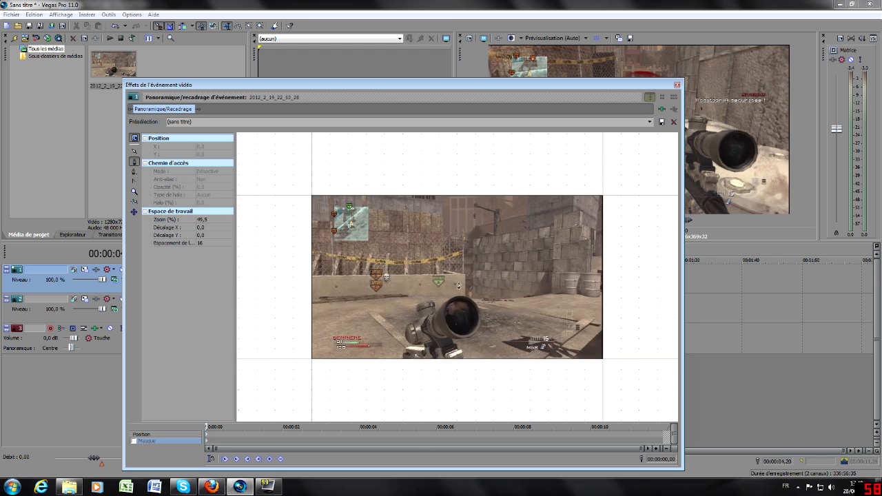
pyautogui.scroll(-2, 402, 297)
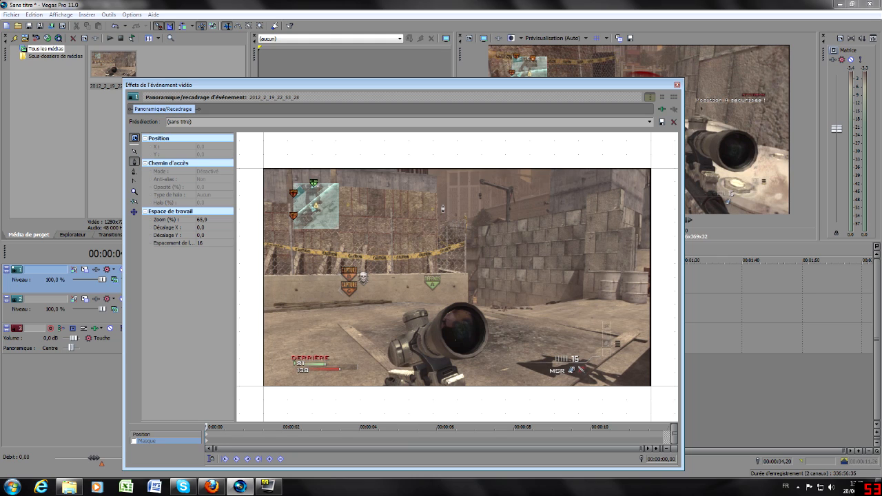
# - Draw a small rounded mask in the frame's upper middle and shift the upper clip further along its track to preview it alone
pyautogui.click(439, 204)
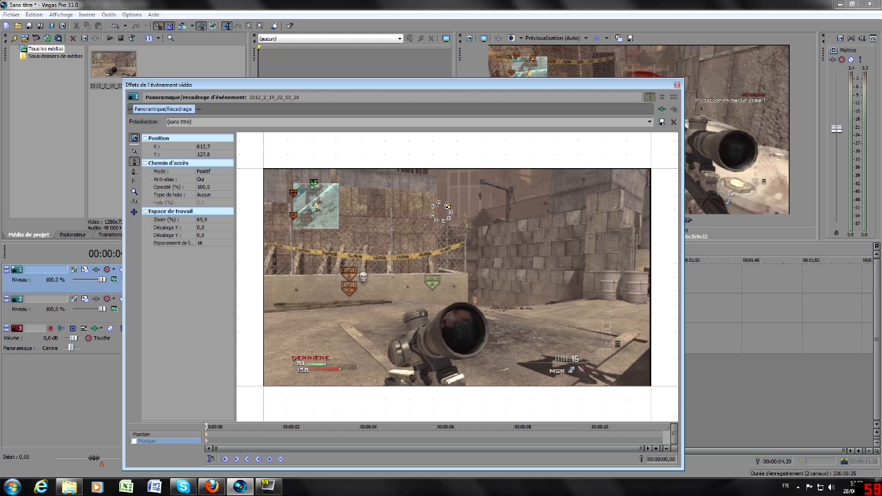
pyautogui.click(444, 204)
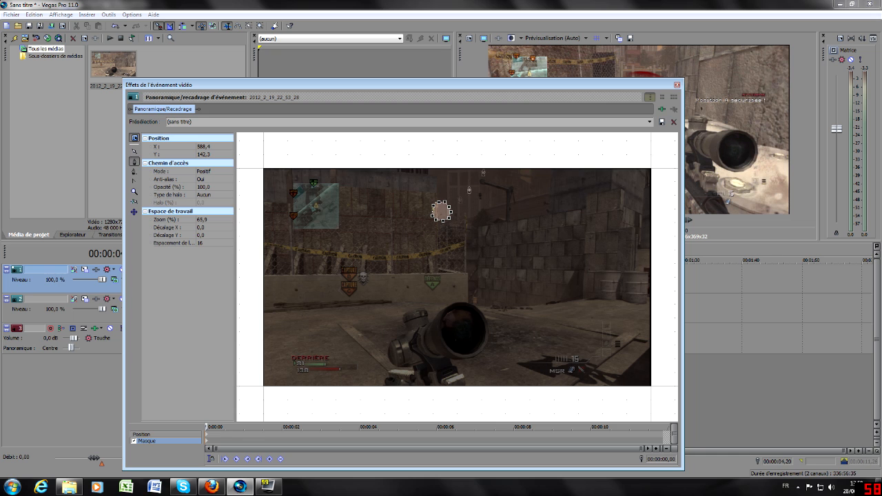
pyautogui.moveTo(527, 90); pyautogui.dragTo(832, 126)
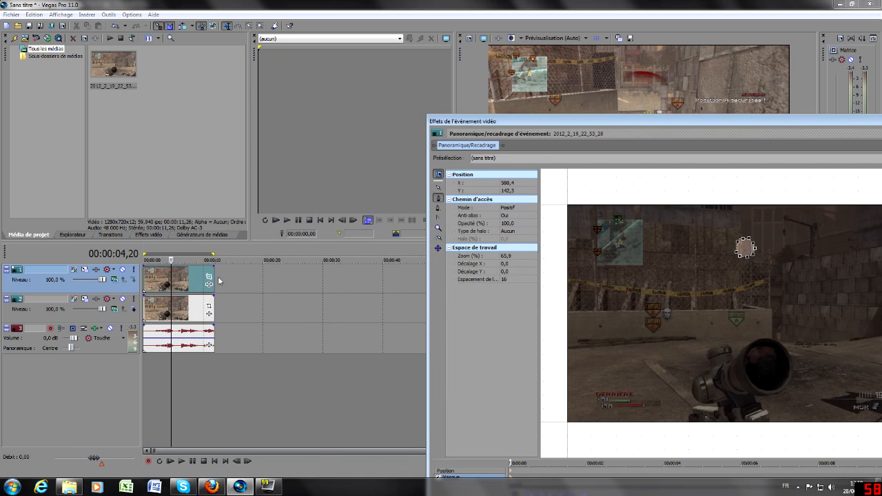
pyautogui.moveTo(188, 283); pyautogui.dragTo(249, 284)
pyautogui.click(303, 285)
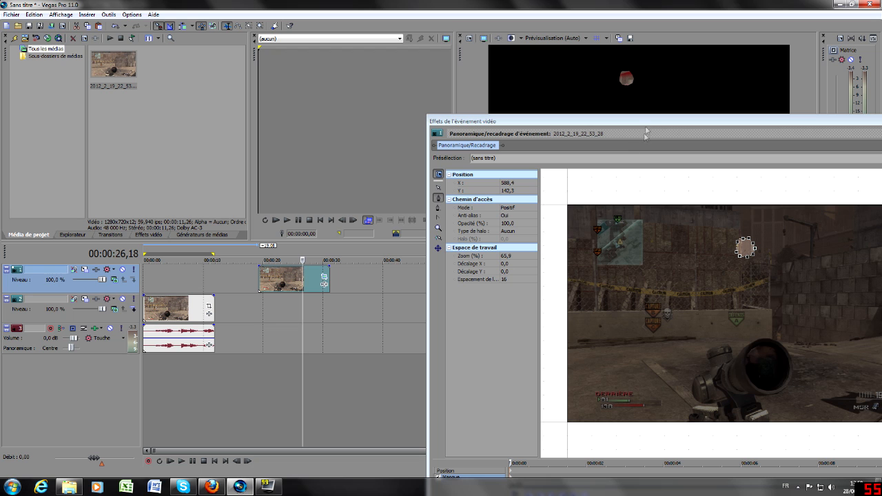
pyautogui.moveTo(649, 123); pyautogui.dragTo(417, 113)
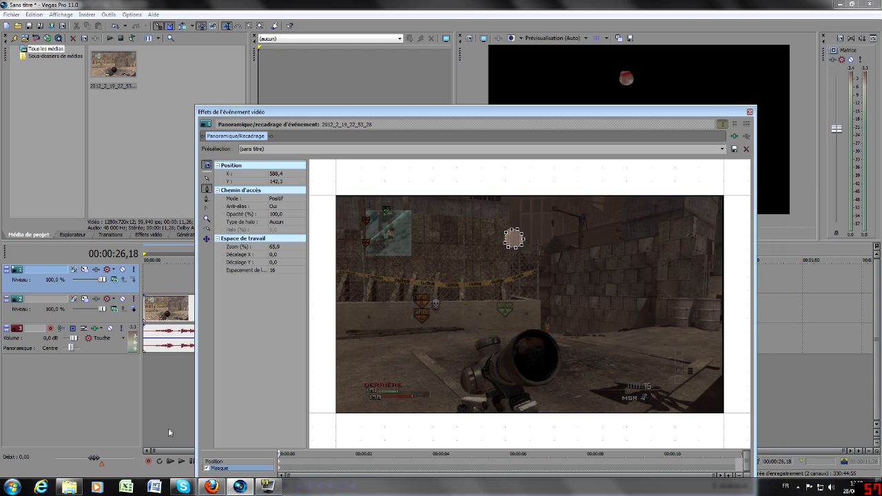
# - Delete the small rounded mask and draw a slightly larger closed mask on the fence beside the minimap
pyautogui.click(206, 200)
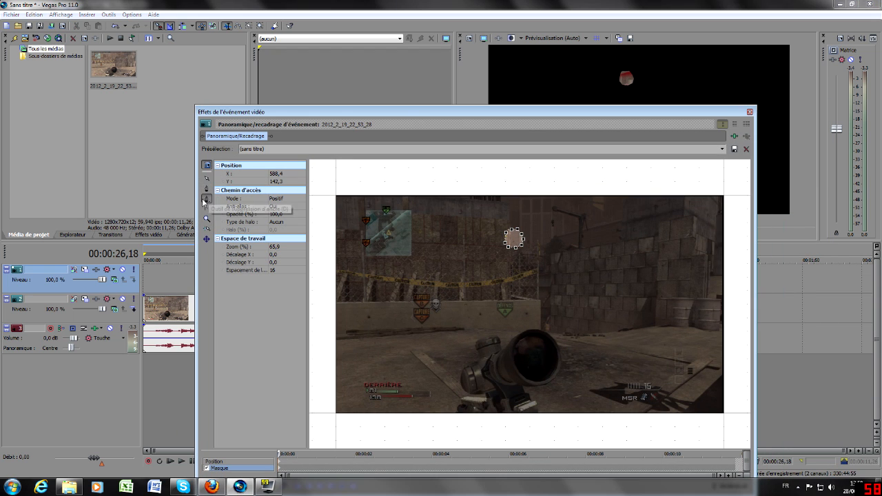
pyautogui.click(507, 234)
pyautogui.click(206, 188)
pyautogui.click(431, 225)
pyautogui.click(423, 232)
pyautogui.click(437, 249)
pyautogui.click(455, 252)
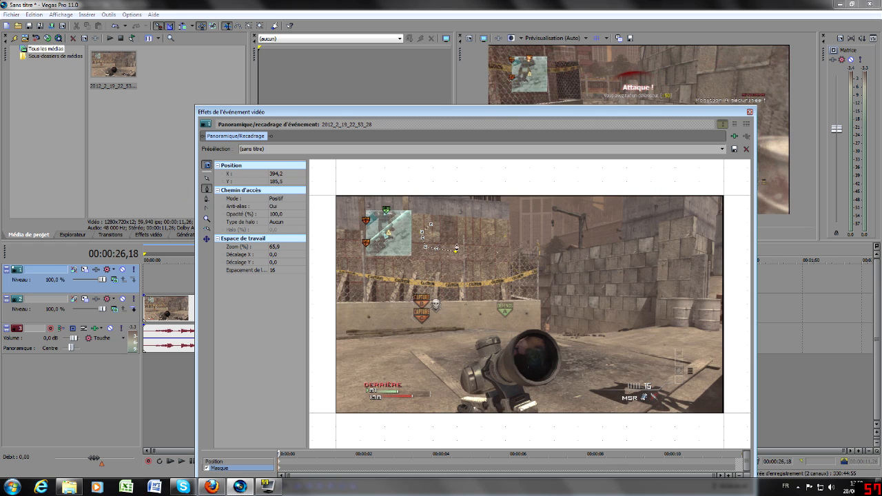
pyautogui.click(459, 232)
pyautogui.click(451, 225)
pyautogui.click(431, 224)
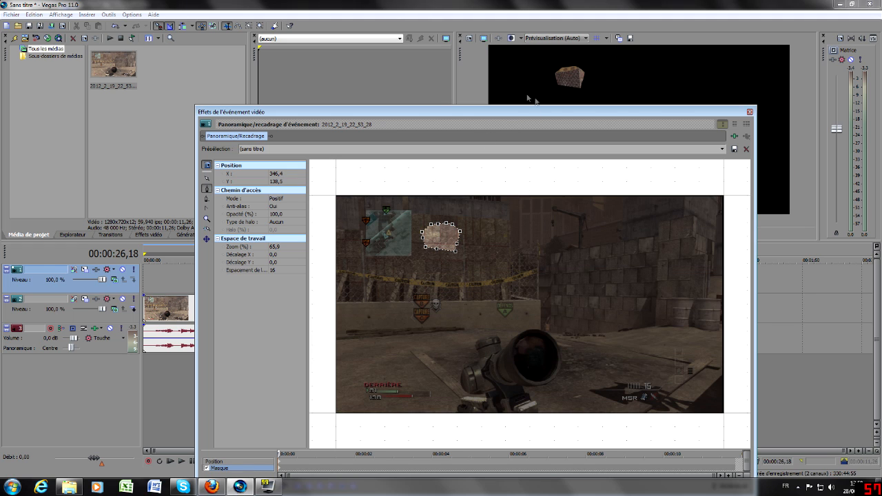
# - Delete the fence mask and draw a large seven-point closed mask covering the fence, caution tape and upper part of the low wall
pyautogui.moveTo(196, 202); pyautogui.dragTo(198, 202)
pyautogui.click(208, 199)
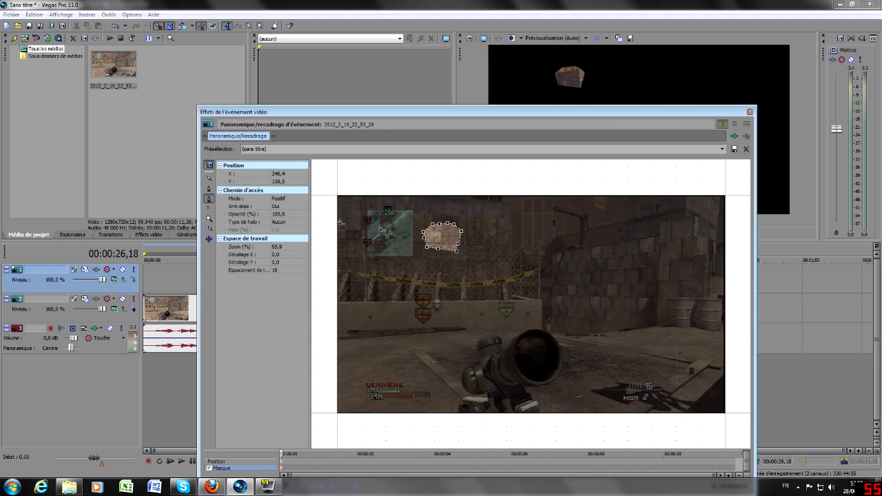
pyautogui.click(432, 226)
pyautogui.click(209, 188)
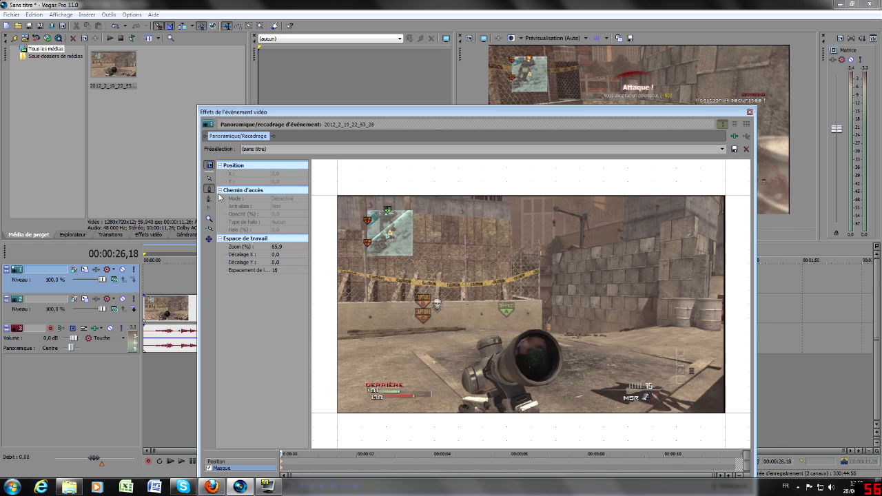
pyautogui.click(472, 223)
pyautogui.click(417, 263)
pyautogui.click(410, 299)
pyautogui.click(470, 329)
pyautogui.click(524, 306)
pyautogui.click(541, 274)
pyautogui.click(546, 229)
pyautogui.click(471, 223)
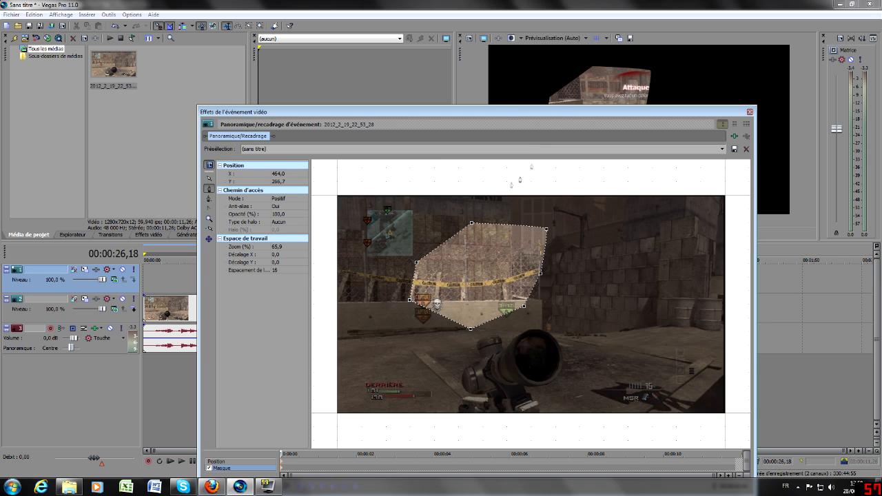
# - Move the masked clip back to the timeline start, aligned with the clip below, and close its effects window
pyautogui.moveTo(564, 115); pyautogui.dragTo(602, 232)
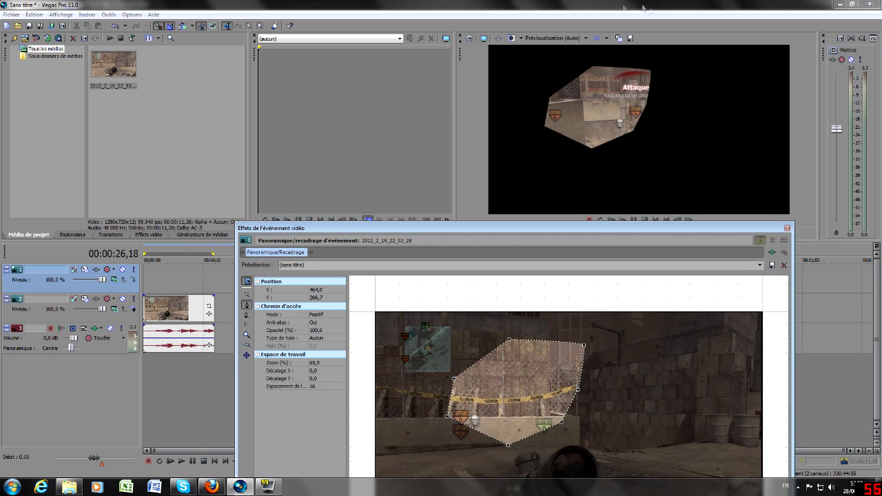
pyautogui.moveTo(469, 229); pyautogui.dragTo(455, 106)
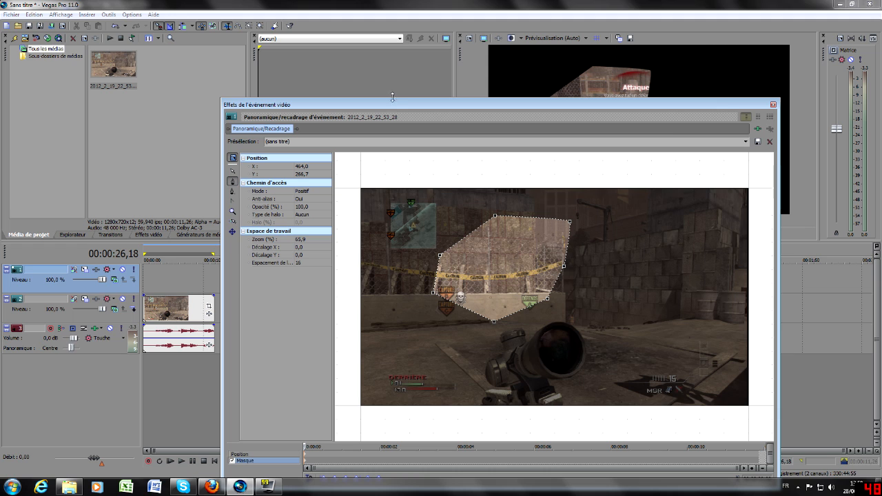
pyautogui.moveTo(366, 110); pyautogui.dragTo(593, 107)
pyautogui.moveTo(270, 275); pyautogui.dragTo(155, 279)
pyautogui.click(154, 279)
pyautogui.moveTo(556, 105); pyautogui.dragTo(396, 195)
pyautogui.moveTo(550, 193); pyautogui.dragTo(483, 127)
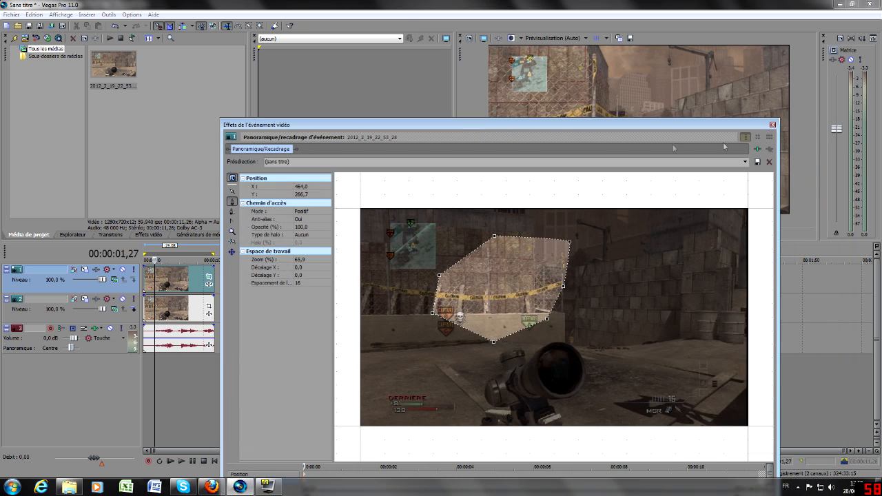
pyautogui.click(773, 125)
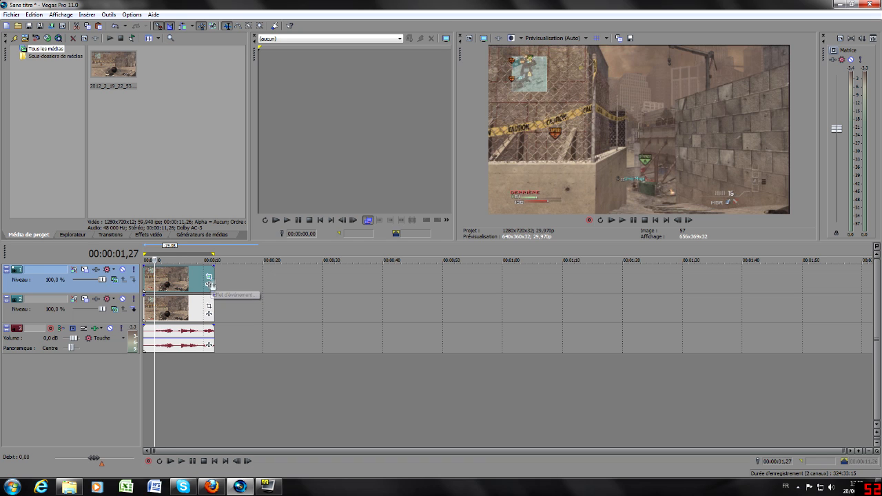
# - Place the playhead at 00:00:04,16 and add the Flou linéaire Sony effect to the masked upper clip
pyautogui.moveTo(182, 286)
pyautogui.mouseDown()
pyautogui.moveTo(315, 283)
pyautogui.moveTo(171, 277)
pyautogui.mouseUp()
pyautogui.click(171, 276)
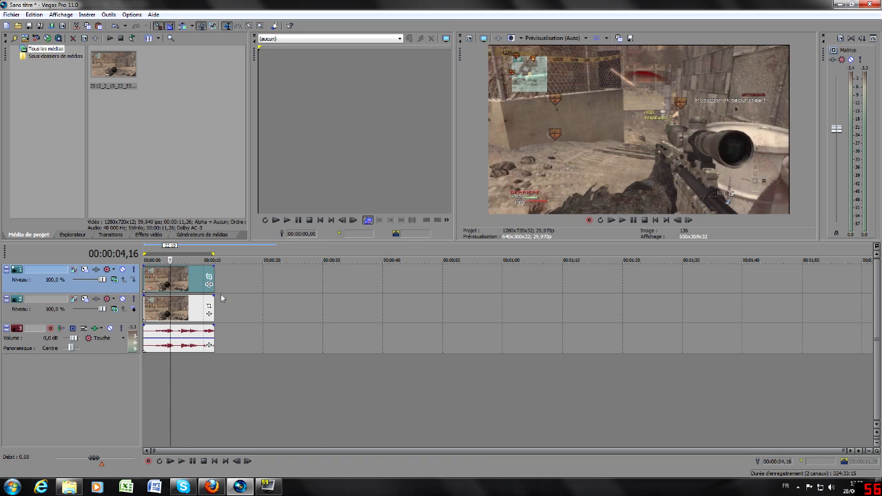
pyautogui.click(208, 284)
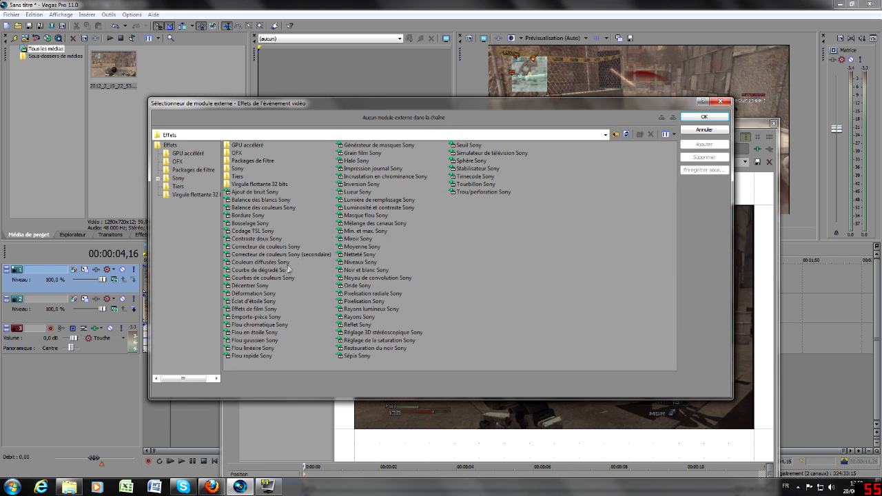
pyautogui.click(256, 349)
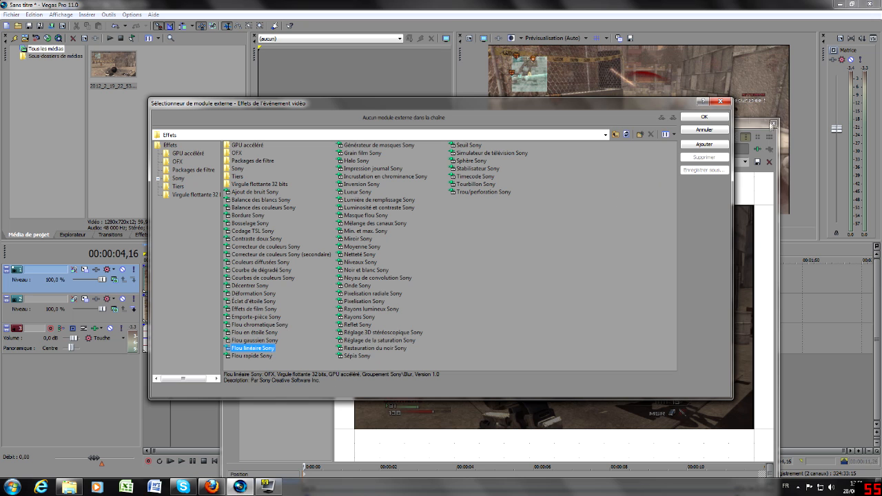
pyautogui.click(706, 117)
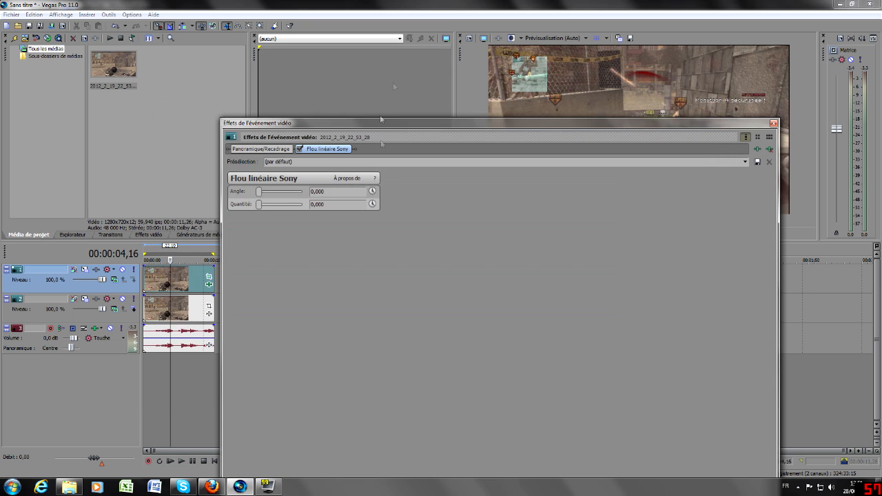
# - Set the linear blur's angle to about 204,6 and its quantity to about 0,063, and close the effects window
pyautogui.moveTo(314, 129); pyautogui.dragTo(421, 219)
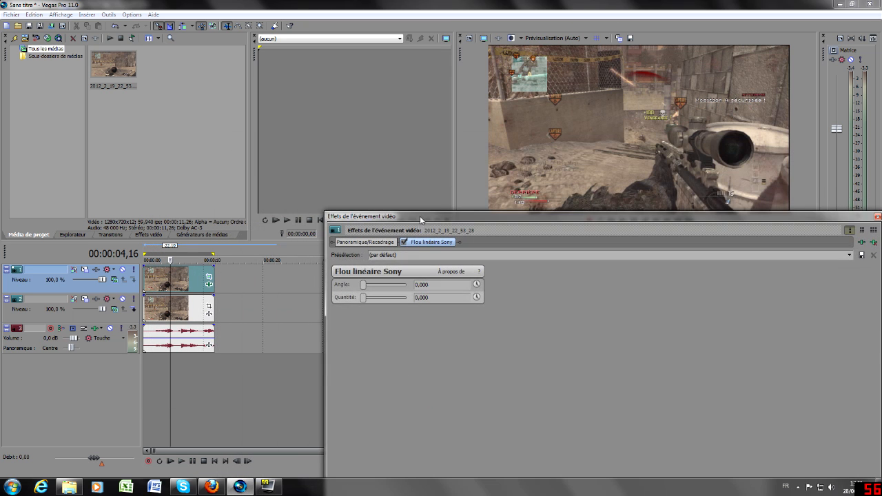
pyautogui.moveTo(365, 288)
pyautogui.mouseDown()
pyautogui.moveTo(387, 288)
pyautogui.moveTo(367, 302)
pyautogui.mouseUp()
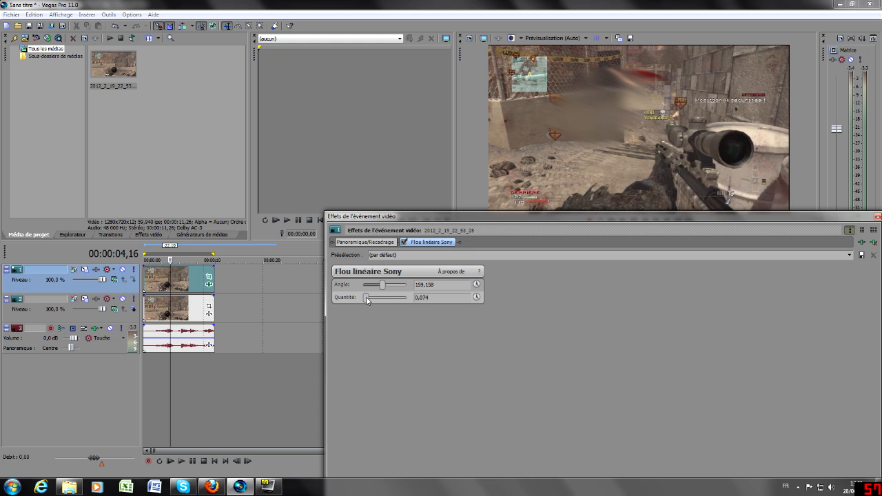
pyautogui.moveTo(383, 286); pyautogui.dragTo(367, 307)
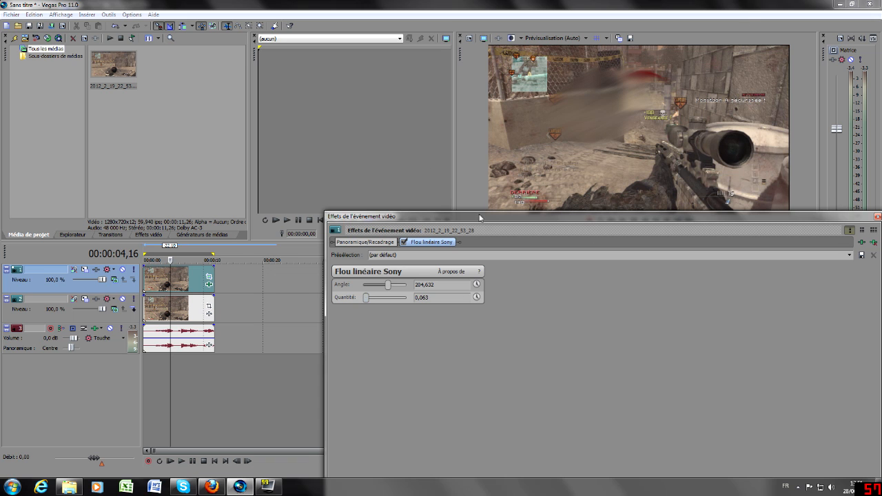
pyautogui.moveTo(481, 218); pyautogui.dragTo(338, 104)
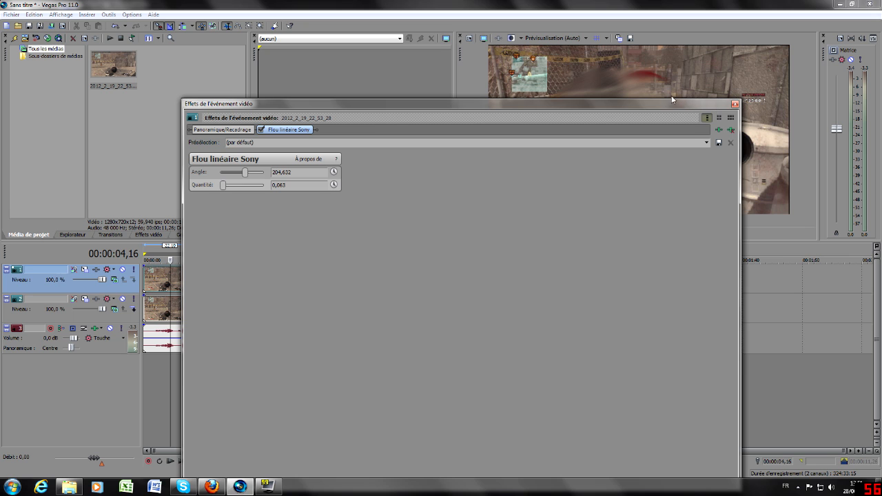
pyautogui.moveTo(669, 108); pyautogui.dragTo(701, 117)
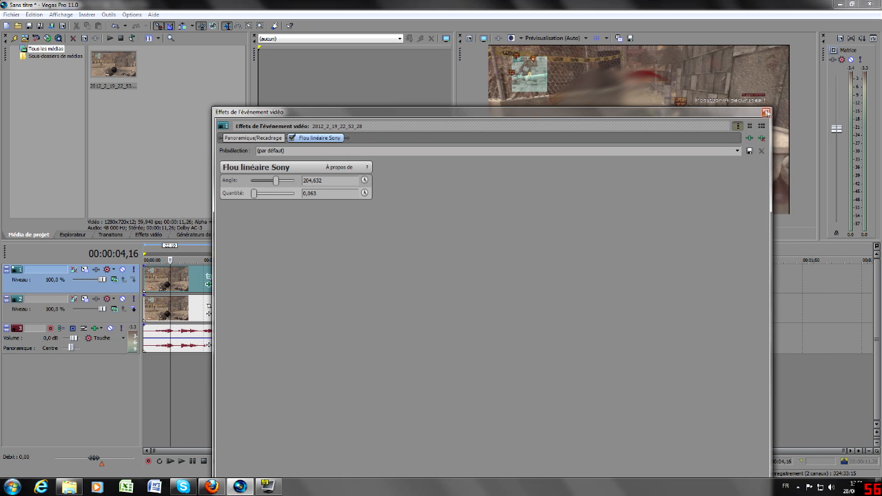
pyautogui.click(766, 114)
# - Preview the blurred area at 00:00:05,04, reopen the upper clip's Pan/Crop settings, and move the Position keyframe cursor to 00:00:01,10
pyautogui.click(186, 283)
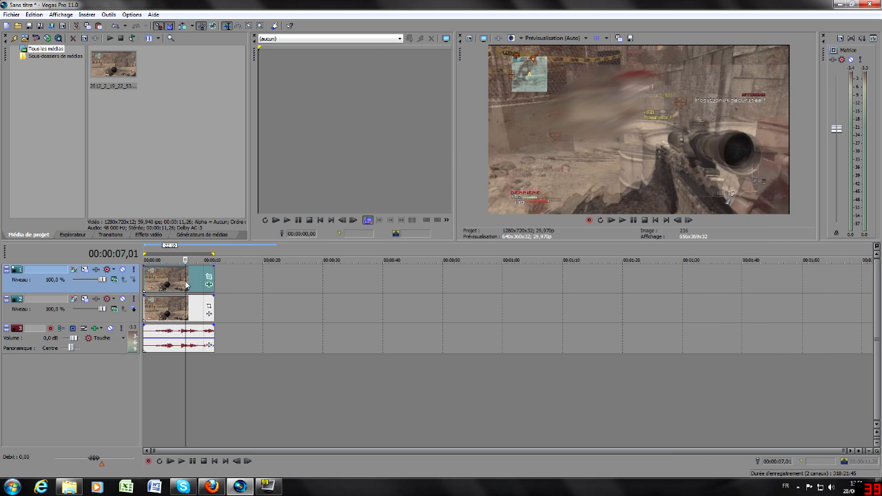
pyautogui.click(175, 281)
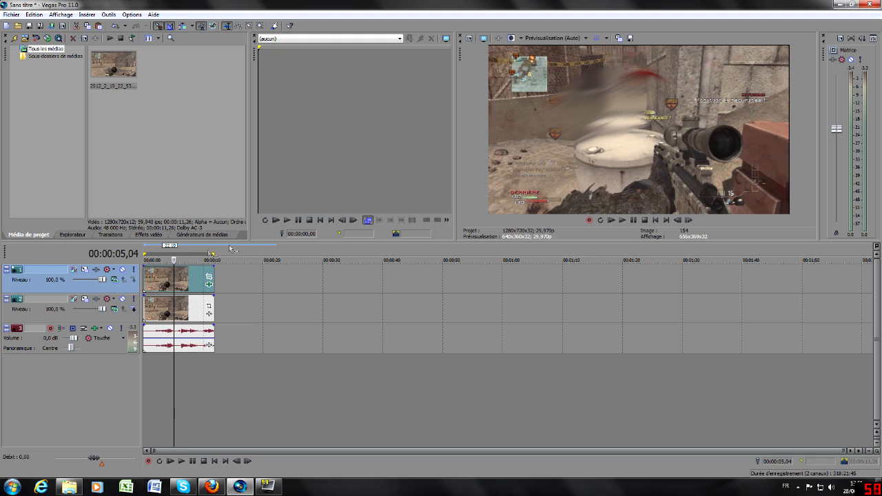
pyautogui.click(209, 279)
pyautogui.moveTo(369, 111); pyautogui.dragTo(312, 82)
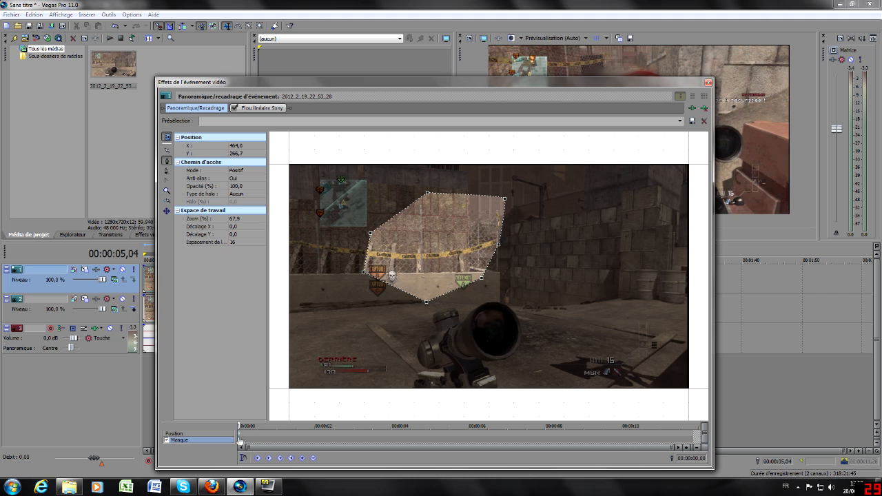
pyautogui.click(178, 434)
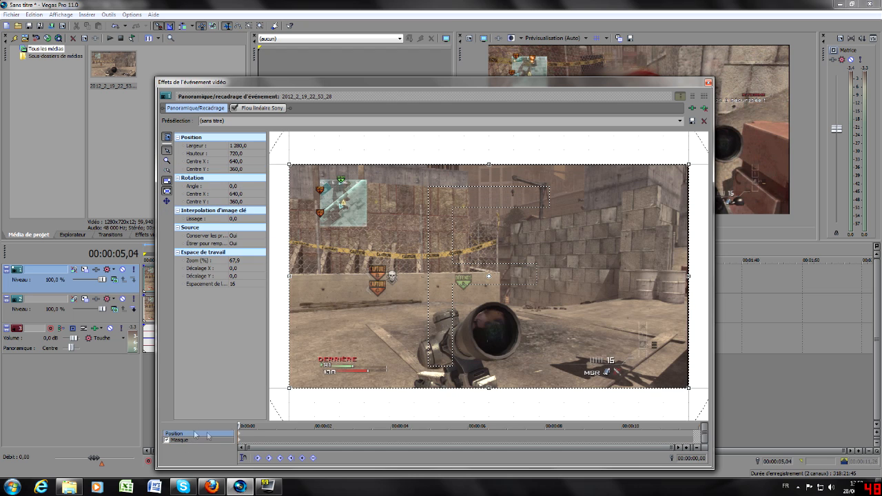
pyautogui.moveTo(238, 425); pyautogui.dragTo(289, 426)
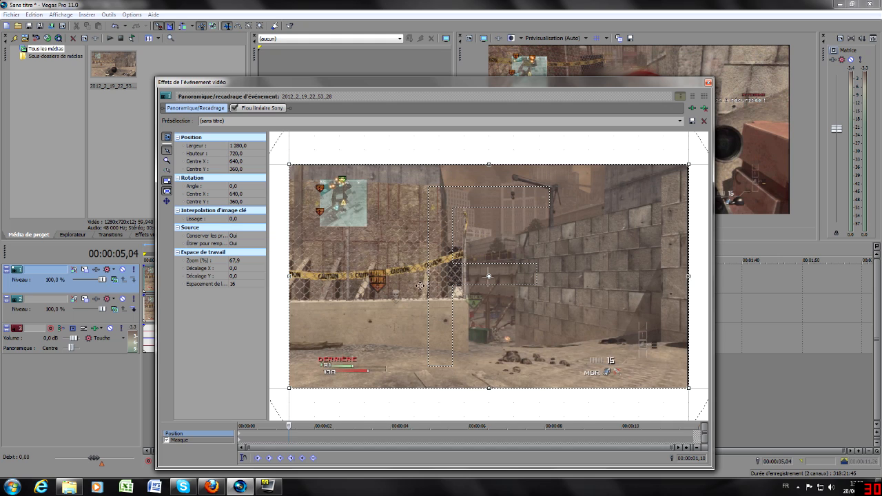
pyautogui.moveTo(495, 83); pyautogui.dragTo(500, 193)
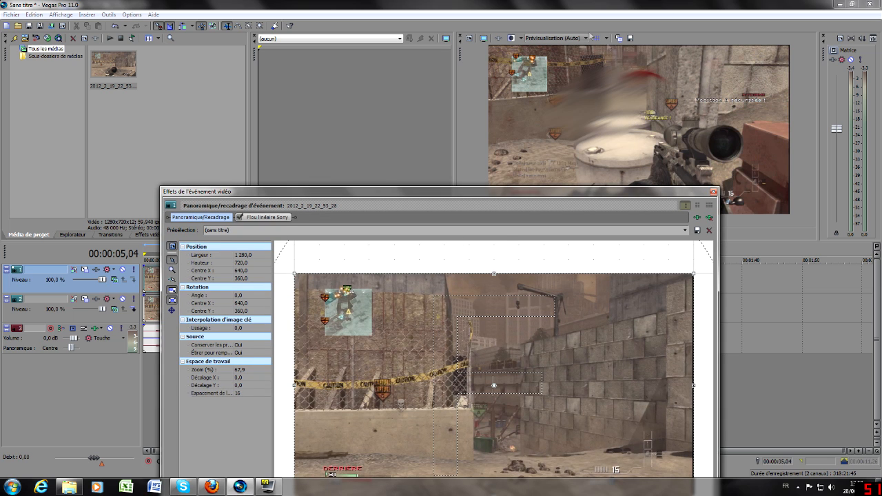
# - Shift the upper clip's Pan/Crop frame to the left at the second Position keyframe so the blurred area sits further right in the picture
pyautogui.moveTo(510, 344); pyautogui.dragTo(398, 355)
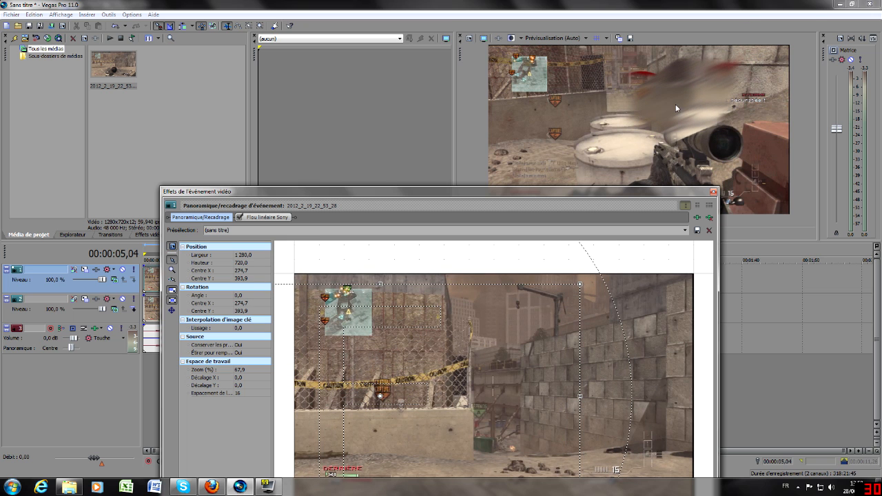
pyautogui.moveTo(654, 198); pyautogui.dragTo(686, 222)
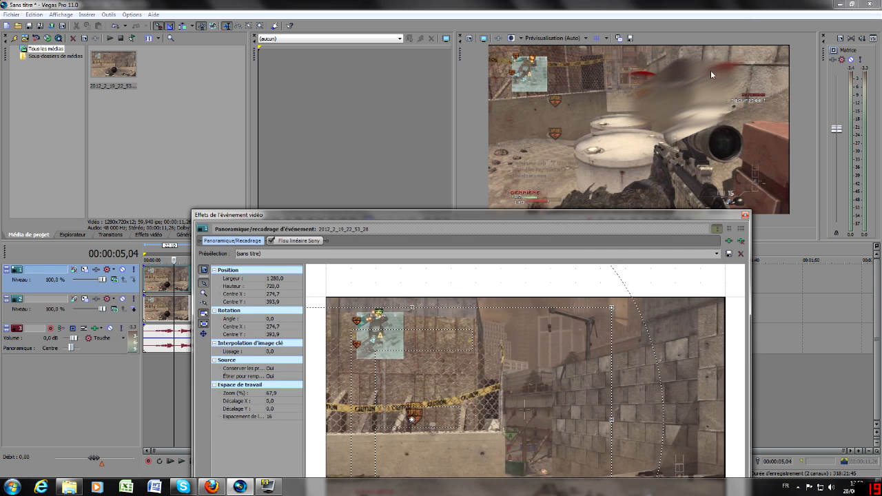
pyautogui.moveTo(557, 370); pyautogui.dragTo(709, 354)
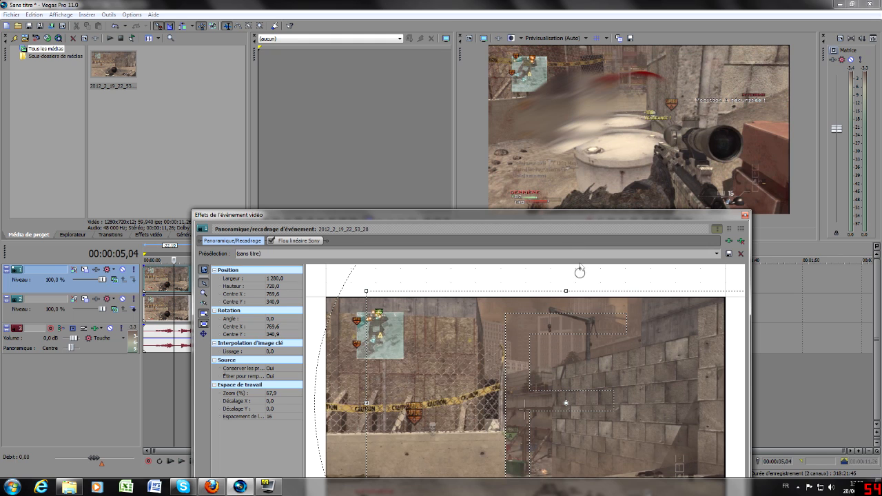
pyautogui.moveTo(563, 324); pyautogui.dragTo(494, 329)
pyautogui.moveTo(632, 320); pyautogui.dragTo(484, 335)
# - Check the Pan/Crop frame at the clip's start, close the effects window, and preview the moving blur up to 00:00:04,15
pyautogui.moveTo(508, 214); pyautogui.dragTo(515, 96)
pyautogui.click(284, 441)
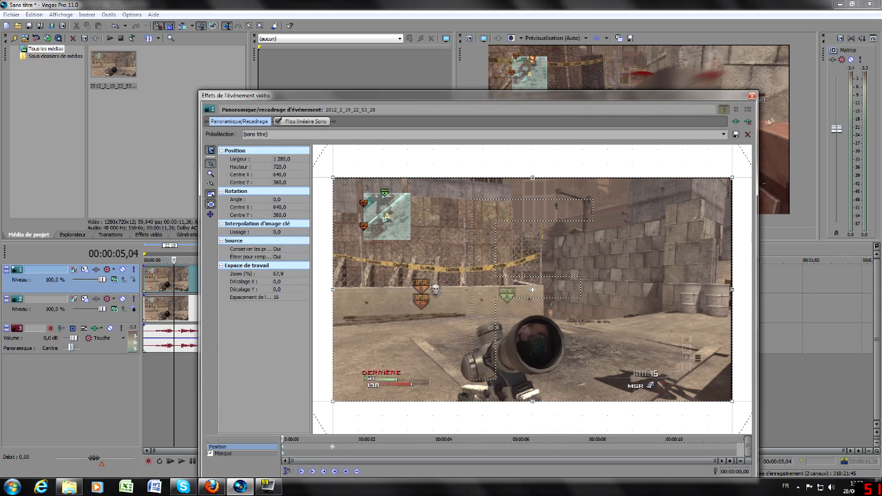
pyautogui.click(752, 96)
pyautogui.click(622, 220)
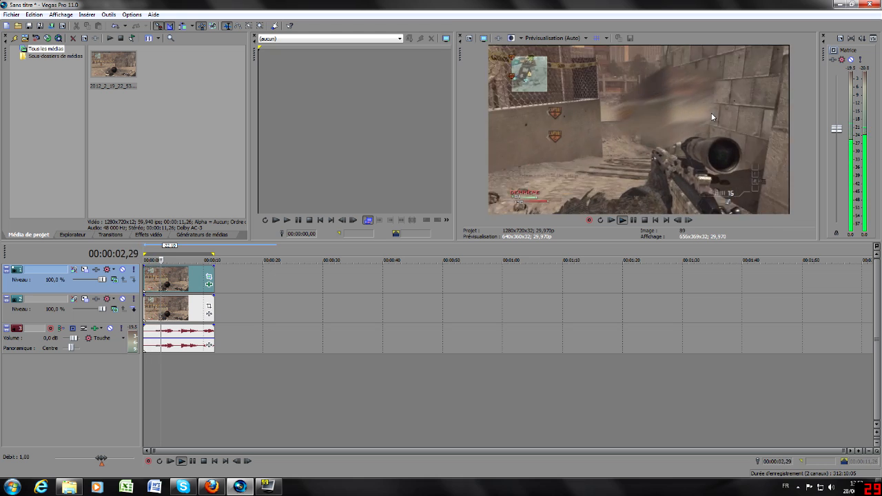
pyautogui.click(633, 219)
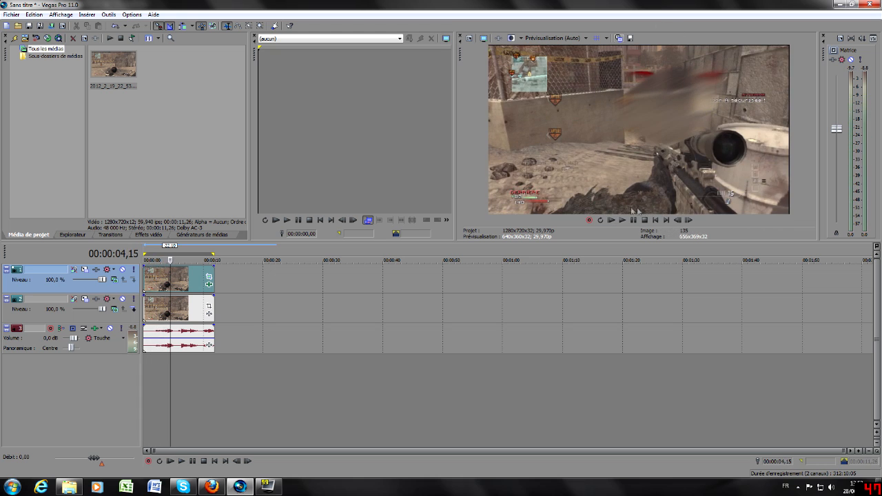